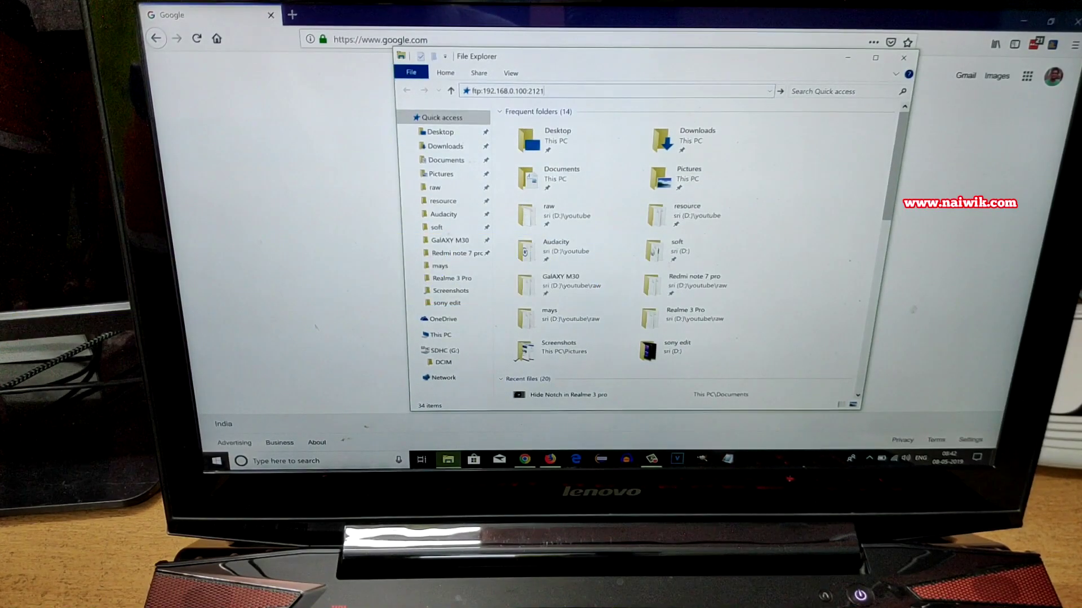
Connect to ftp://192.168.0.100:2121 to list the phone's DCIM, Android and Download folders
key(Return)
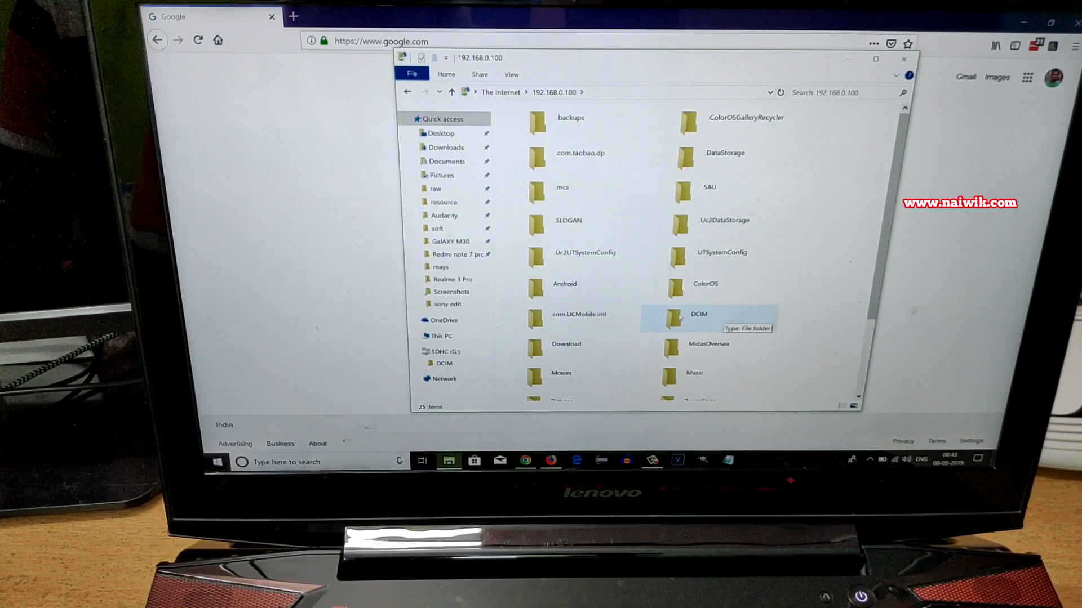
double_click(679, 318)
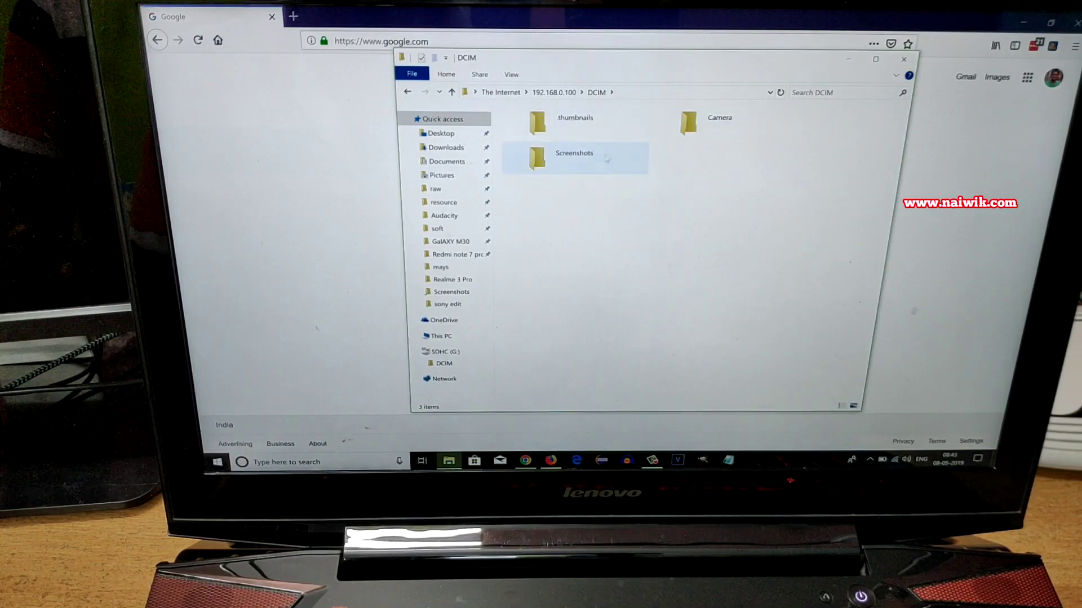
double_click(670, 132)
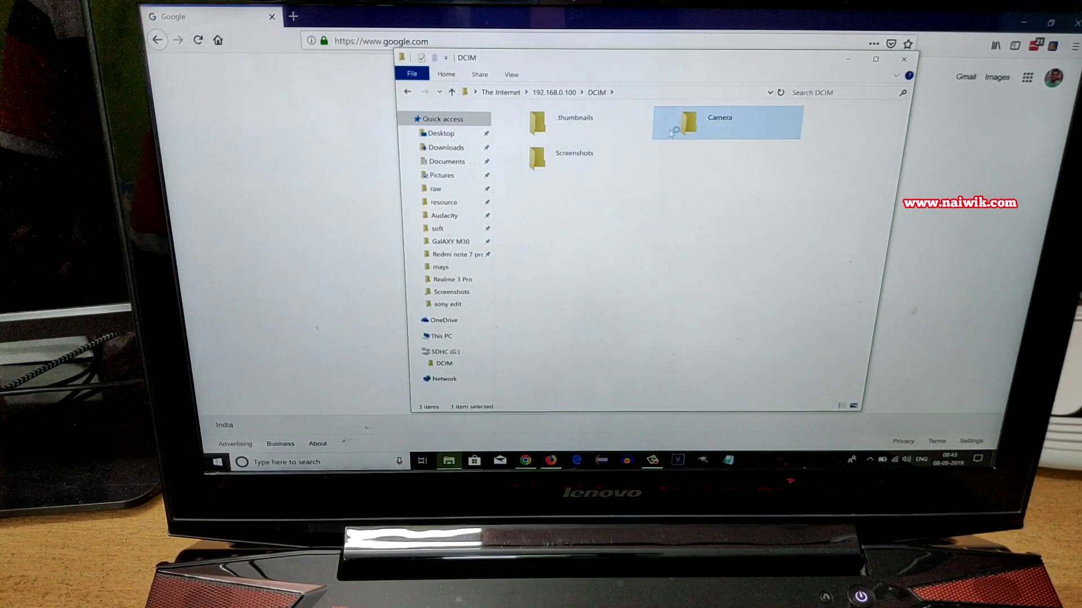
click(554, 93)
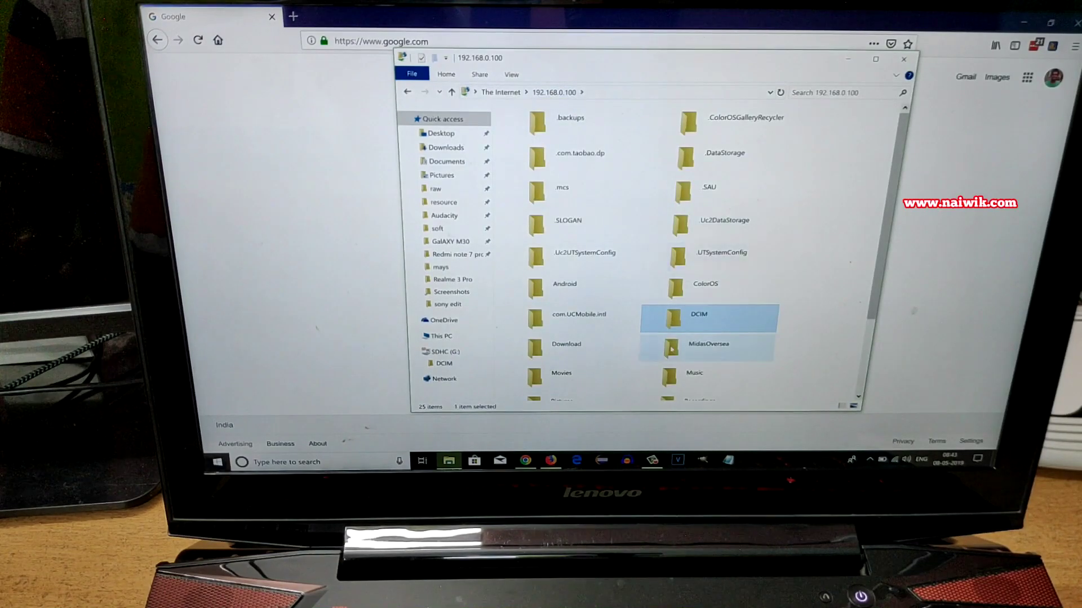
key(Left)
scroll(884, 253, down, 3)
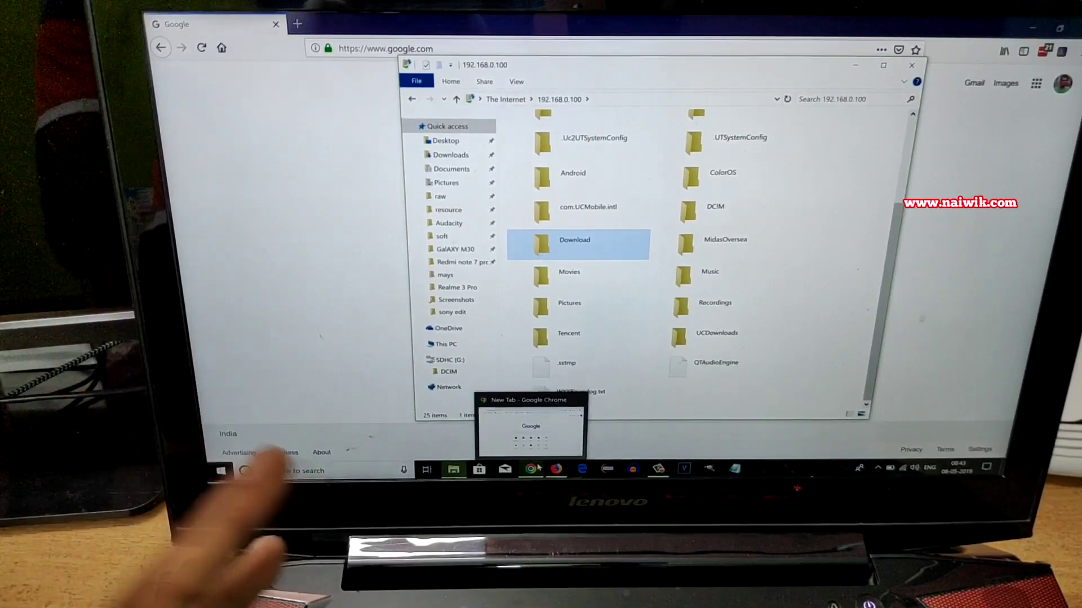
Copy the WhatsApp image from the PC's Downloads folder
click(450, 155)
right_click(583, 338)
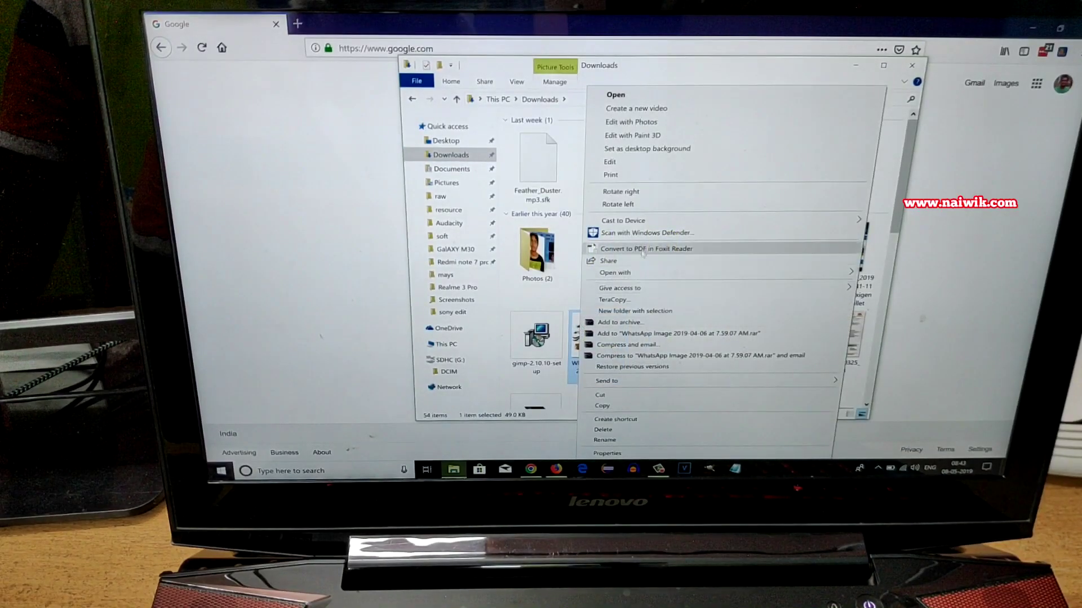
click(575, 98)
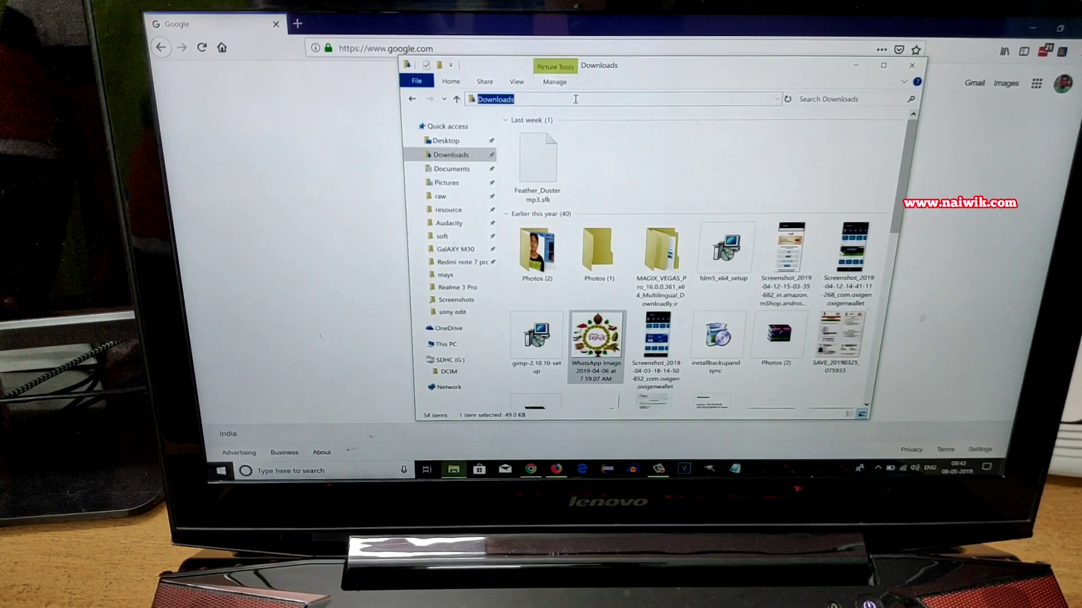
text(ftp)
Paste the WhatsApp image into the phone's DCIM folder on the FTP storage
click(520, 110)
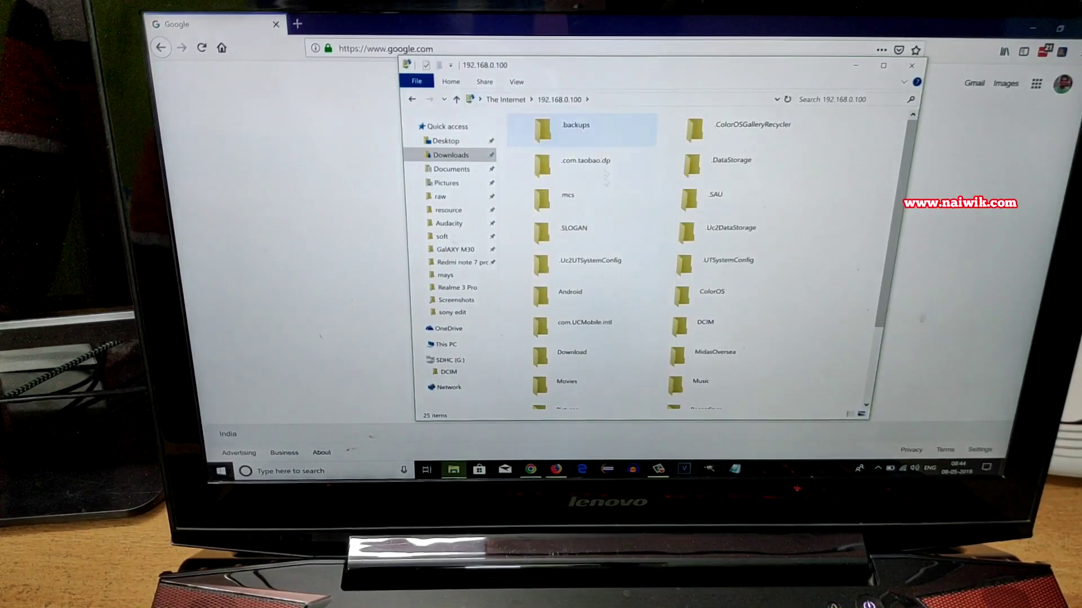
double_click(711, 328)
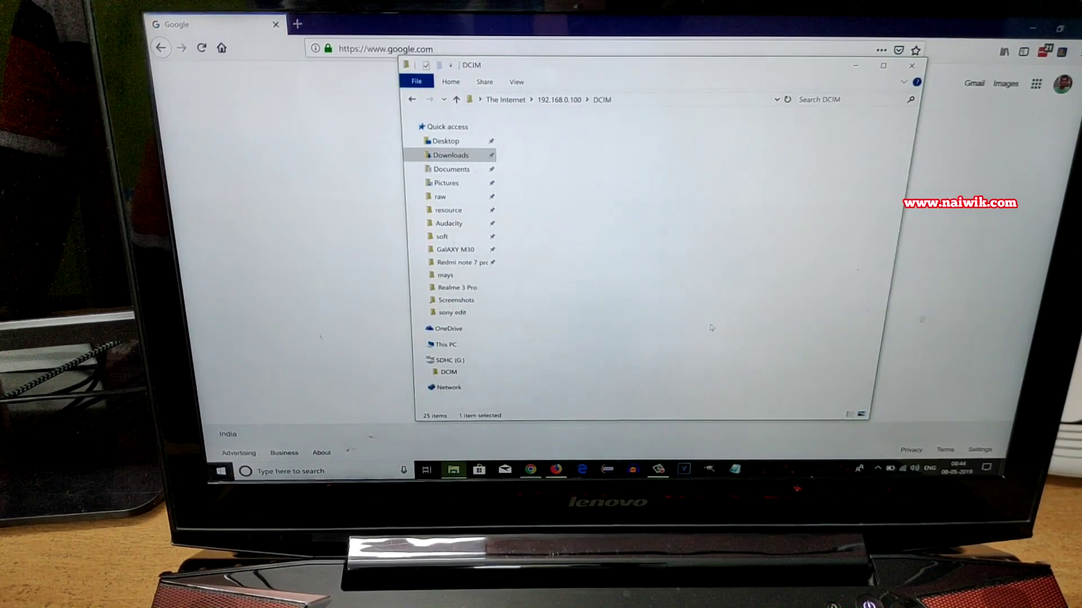
right_click(667, 283)
click(687, 336)
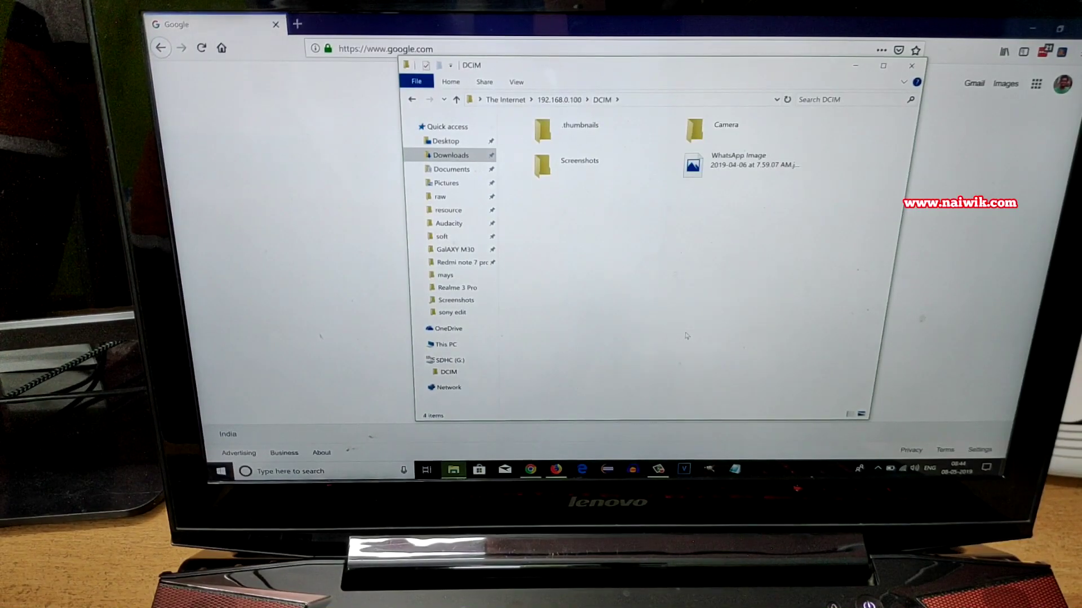